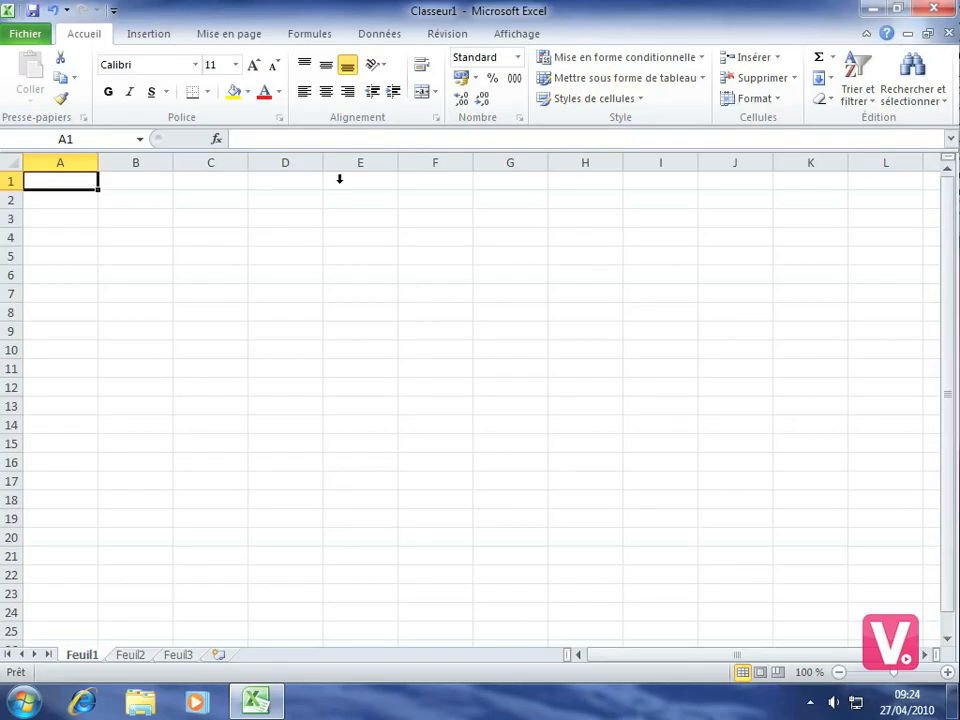
# - Insert the picture DSCF1742 from the Lisbonne folder of the image library into the sheet
pyautogui.click(146, 36)
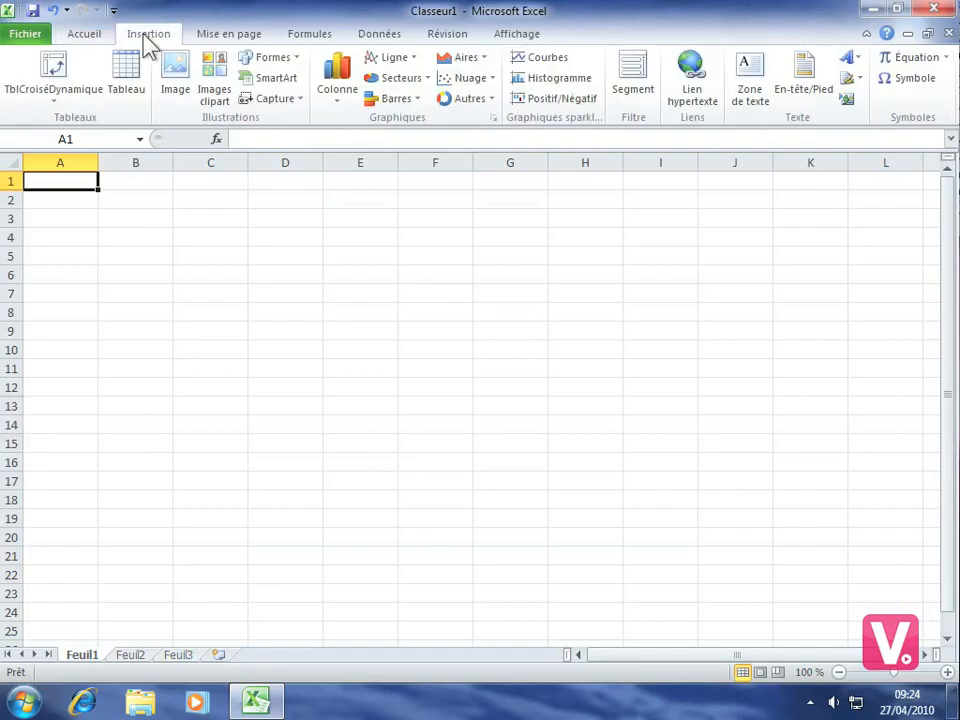
pyautogui.click(176, 88)
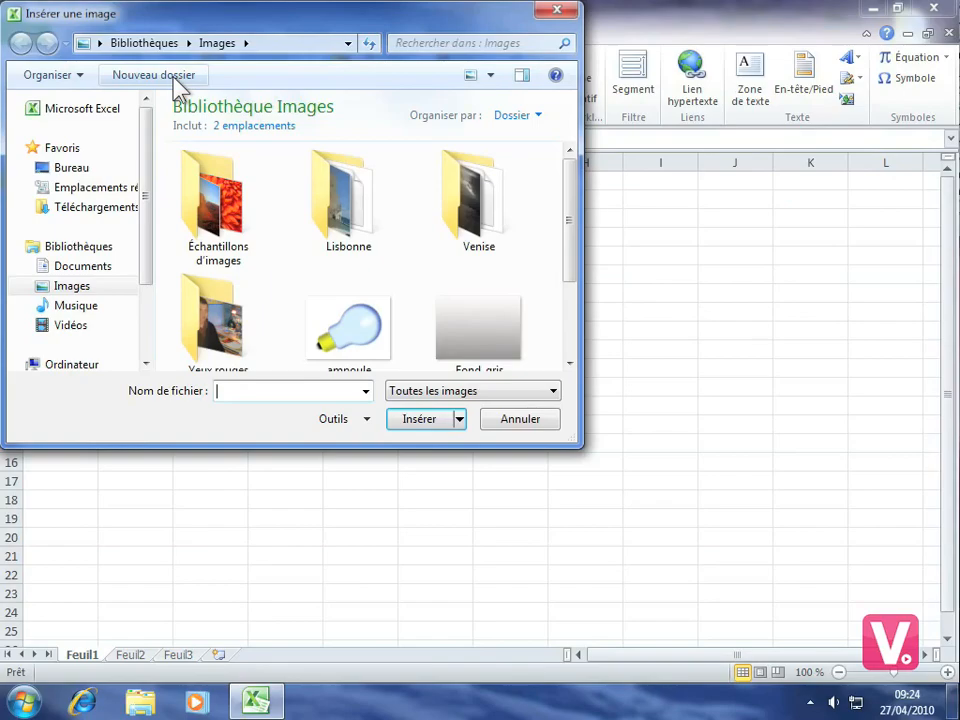
pyautogui.doubleClick(339, 207)
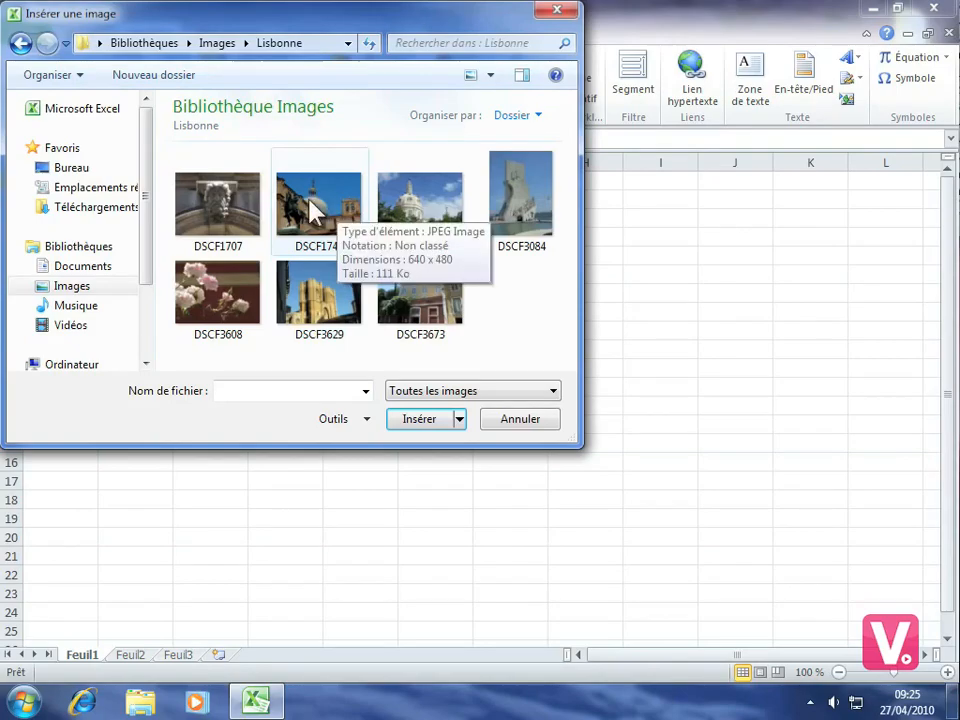
pyautogui.click(313, 210)
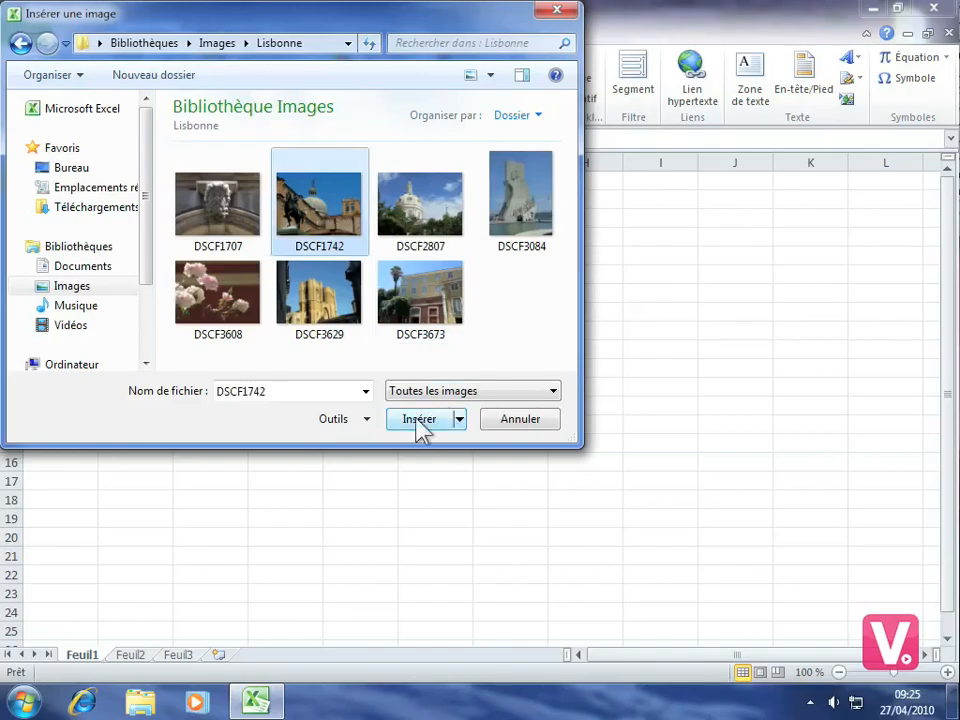
pyautogui.click(418, 419)
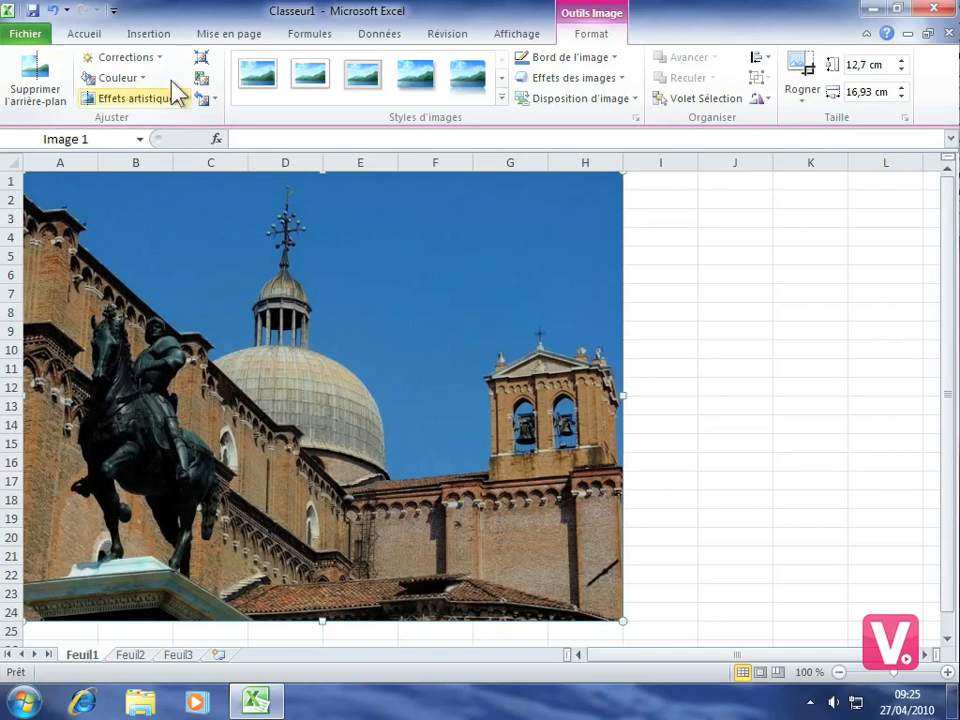
# - Search the clip art collection for "fleur" across all media types, then close the clip art search
pyautogui.click(151, 38)
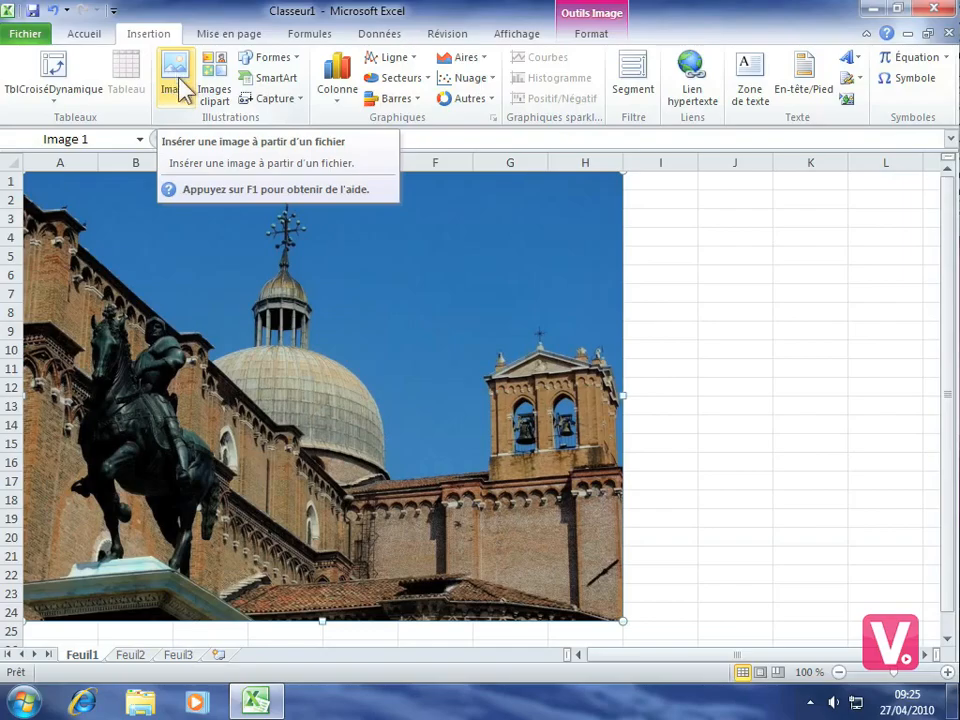
pyautogui.click(218, 80)
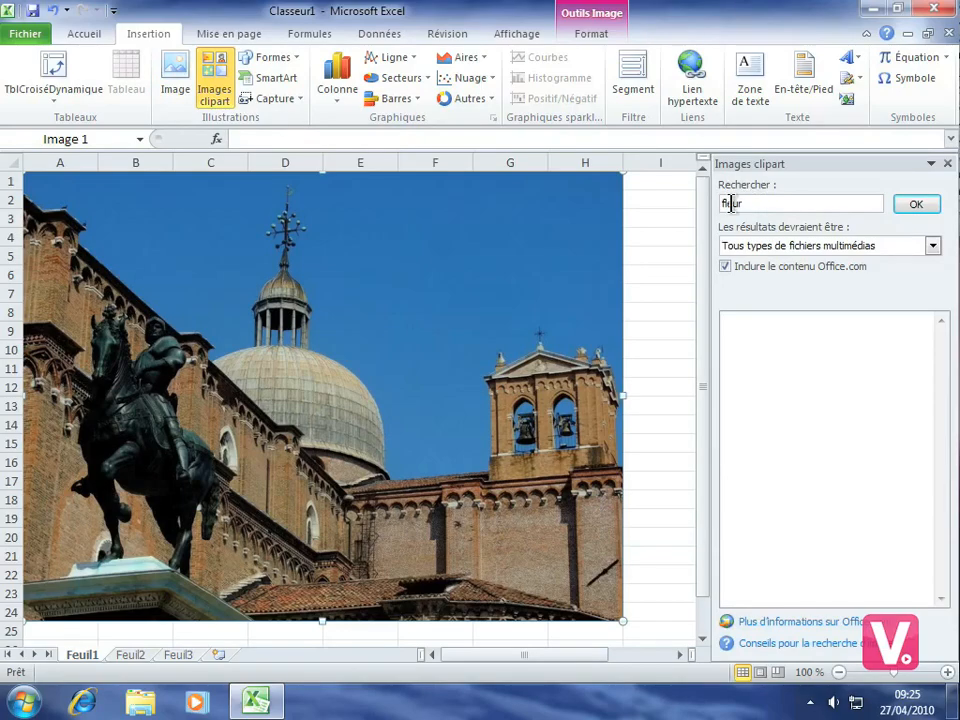
pyautogui.click(928, 208)
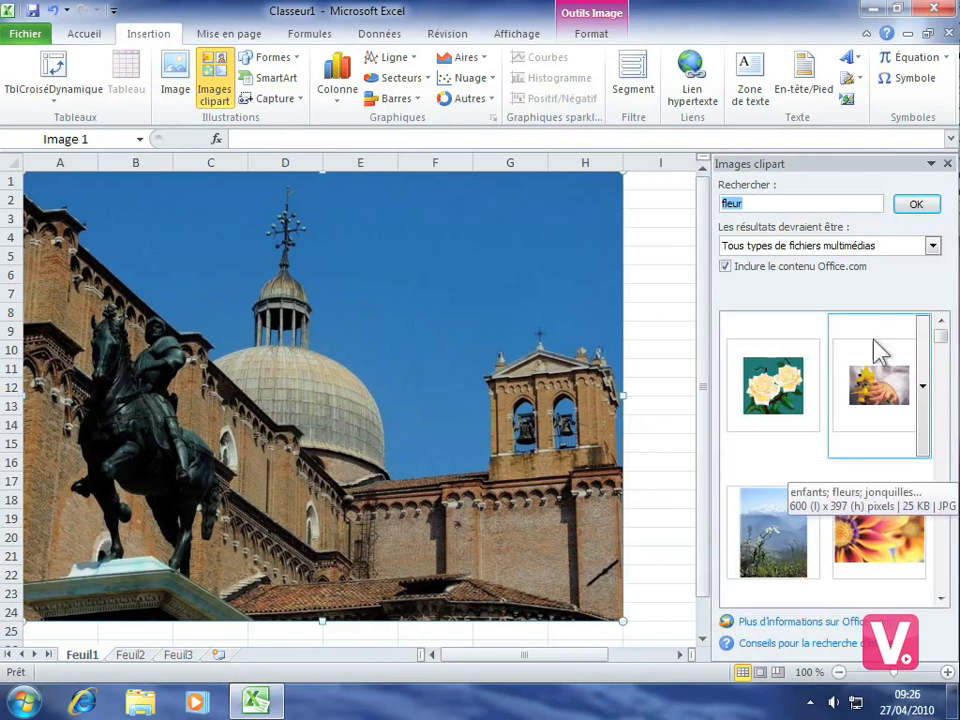
pyautogui.click(947, 164)
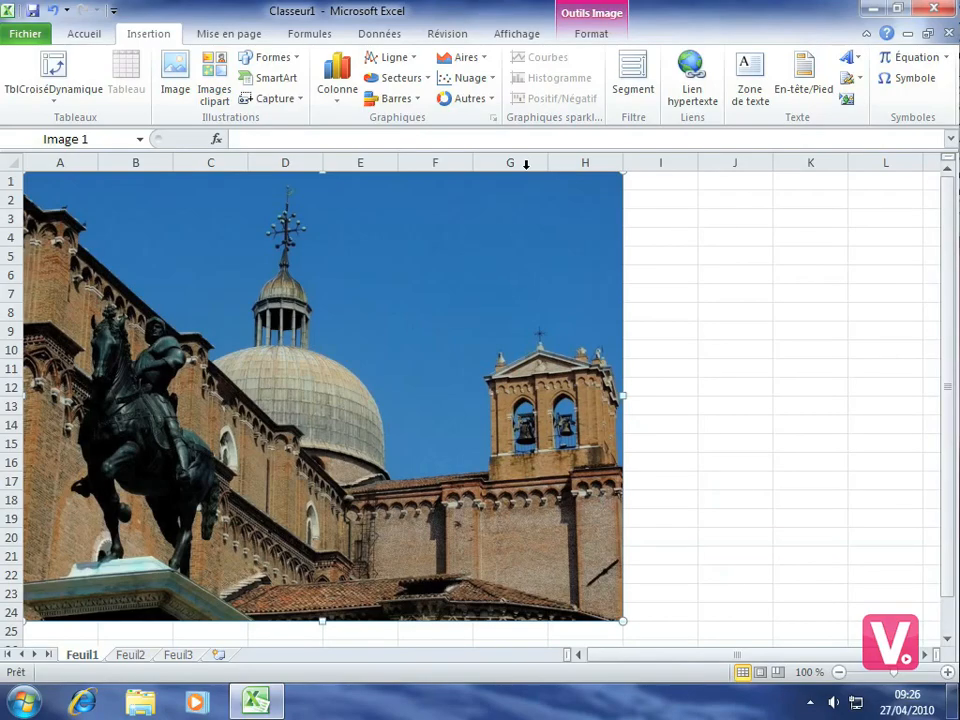
# - Draw a rounded rectangle about 6.75 cm wide and 2.75 cm high on the empty cells beside the picture
pyautogui.click(297, 64)
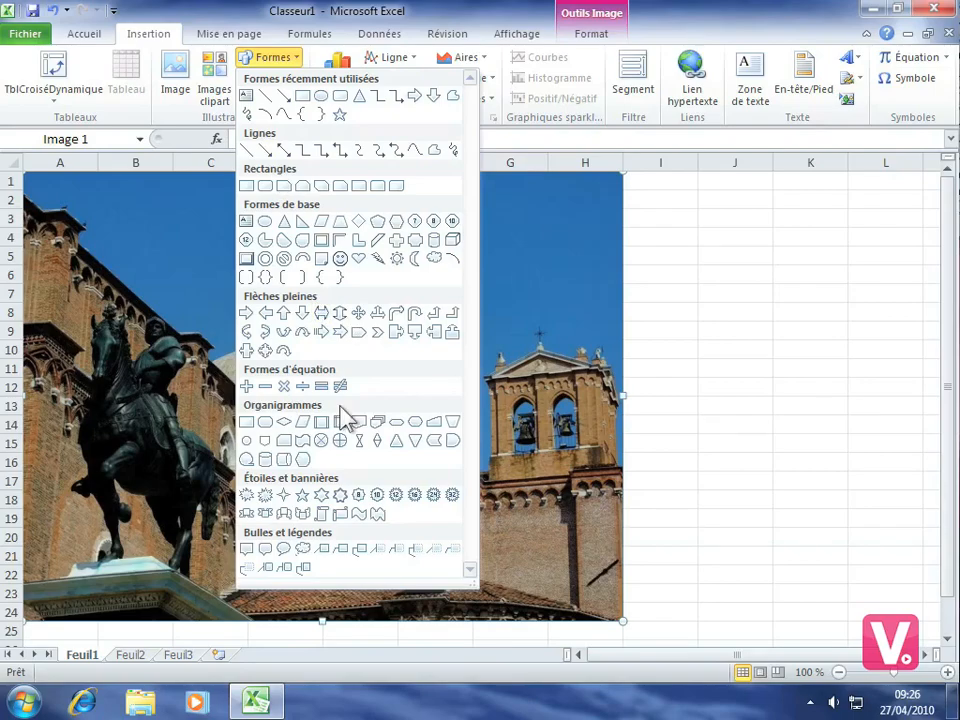
pyautogui.click(265, 186)
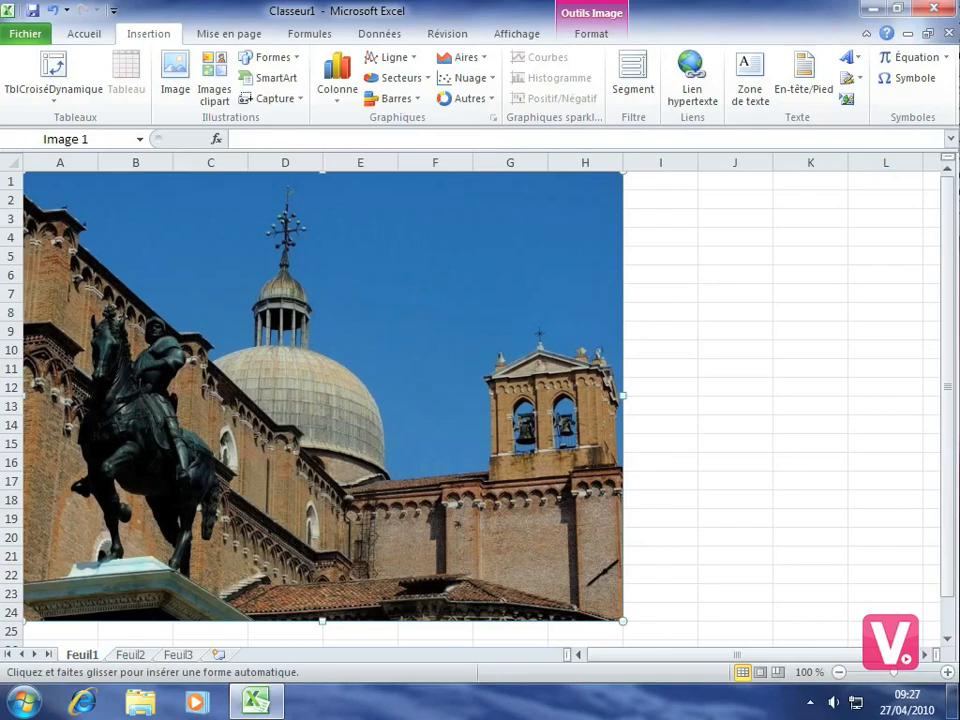
pyautogui.moveTo(643, 463)
pyautogui.mouseDown()
pyautogui.moveTo(690, 504)
pyautogui.moveTo(826, 575)
pyautogui.moveTo(870, 577)
pyautogui.moveTo(887, 555)
pyautogui.moveTo(879, 561)
pyautogui.mouseUp()
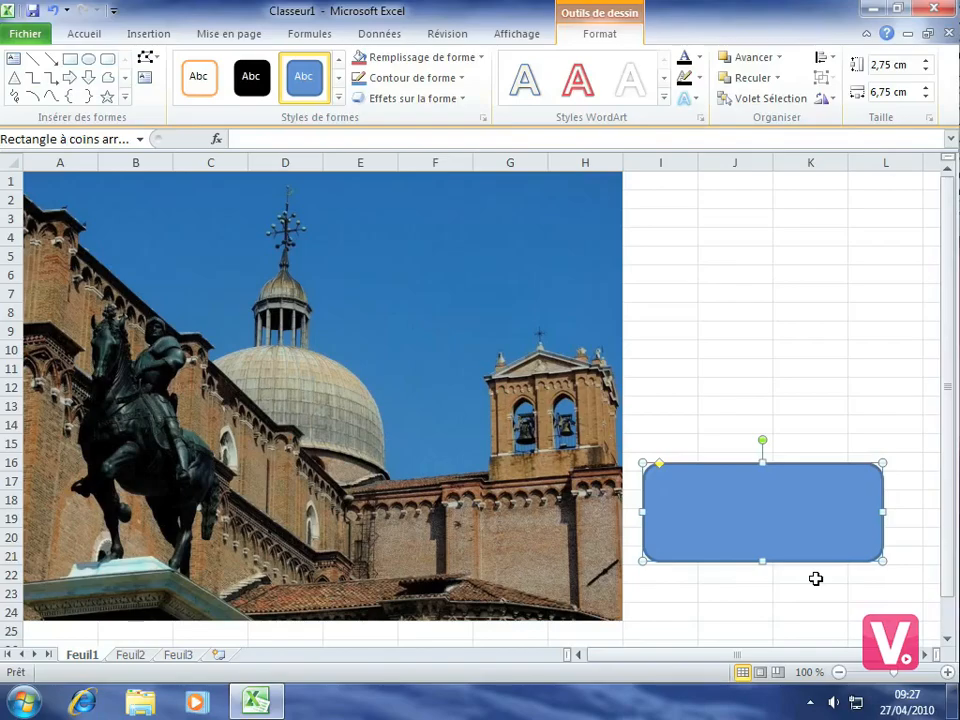
# - Enter "Mes vacances à Lisbonne" in the rounded rectangle and shrink it to about 5.03 by 1.38 cm
pyautogui.write('Mes vaa')
pyautogui.press('BackSpace')
pyautogui.write('cances à Lisbonne')
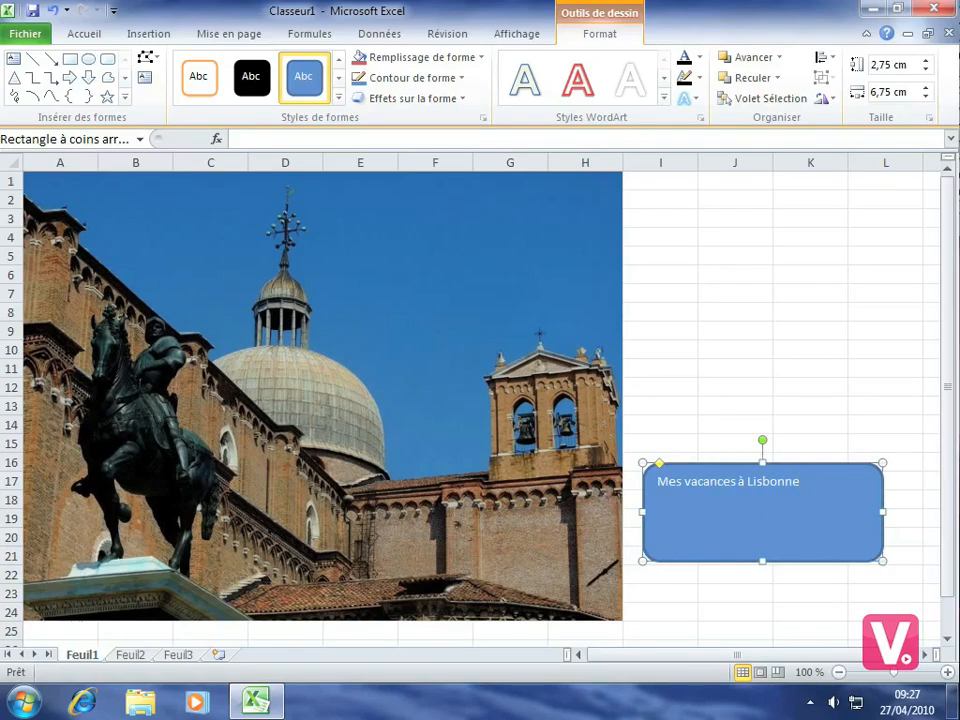
pyautogui.moveTo(883, 561); pyautogui.dragTo(823, 513)
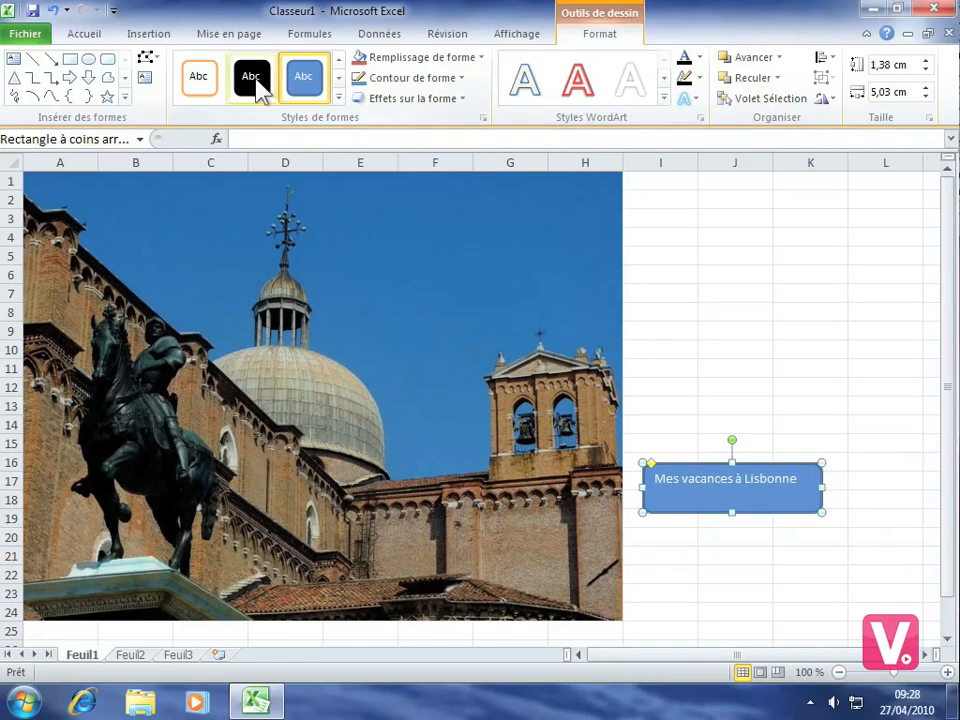
# - Set the Fond_gris image from the Mes images folder as the sheet background
pyautogui.click(232, 34)
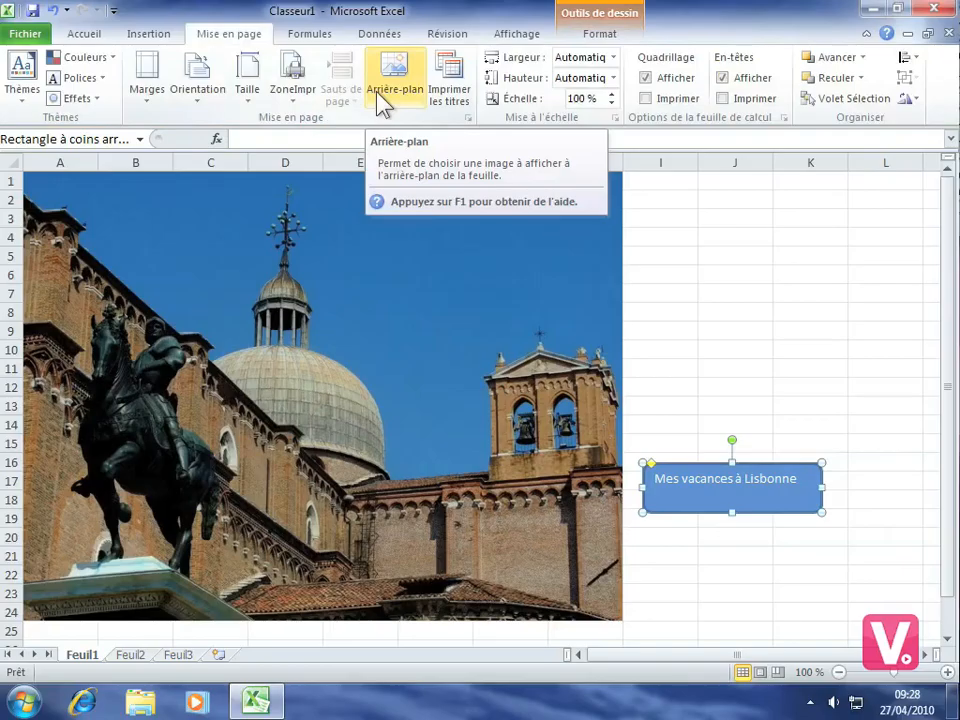
pyautogui.click(404, 90)
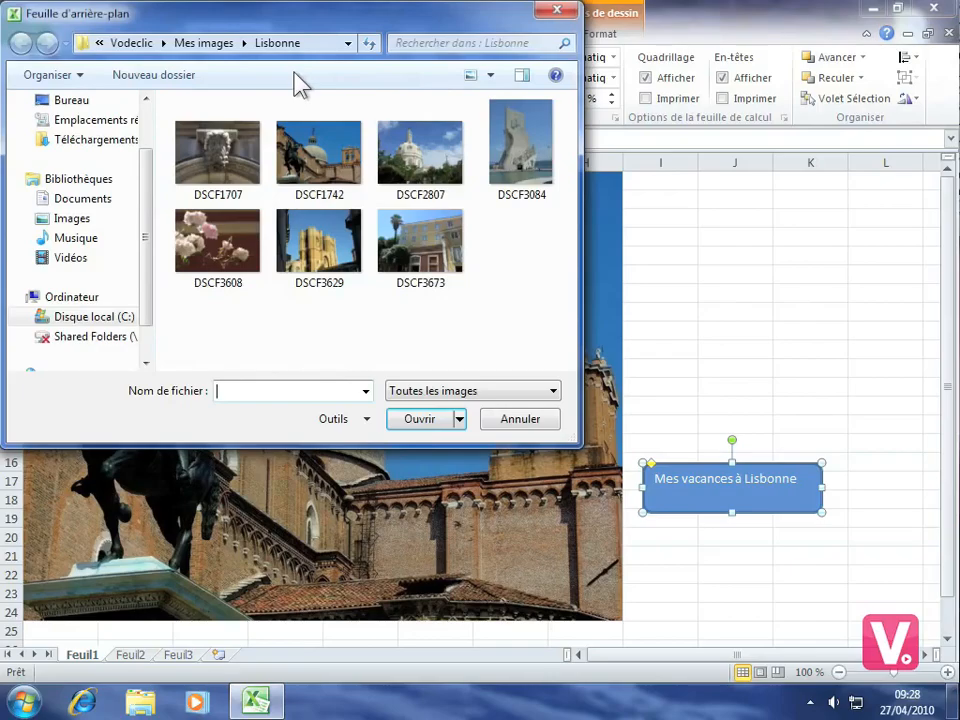
pyautogui.click(201, 44)
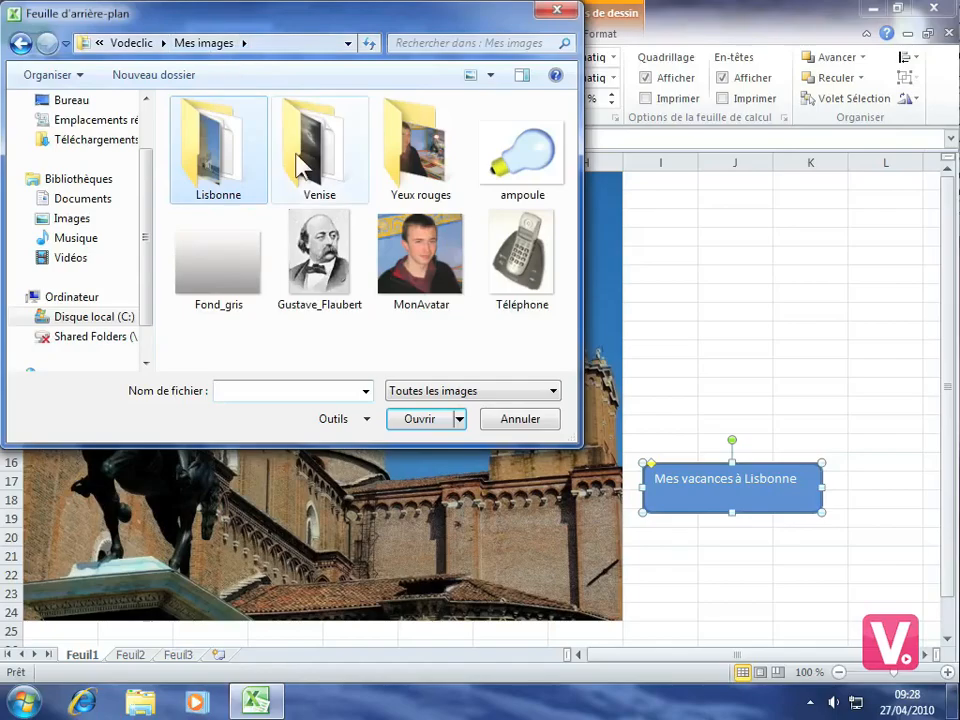
pyautogui.click(213, 283)
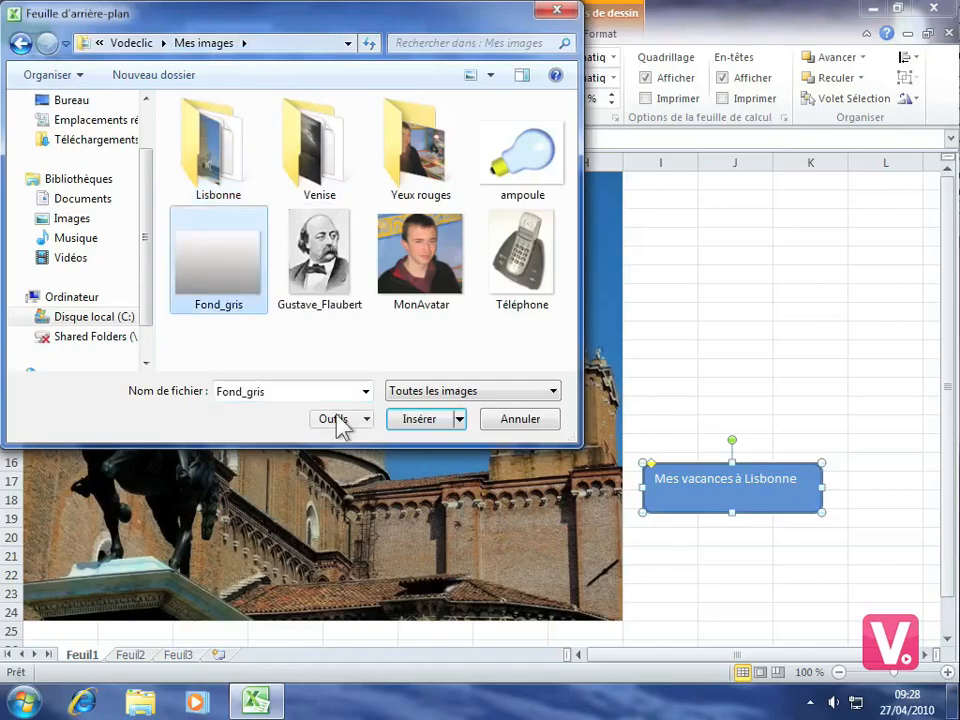
pyautogui.click(426, 424)
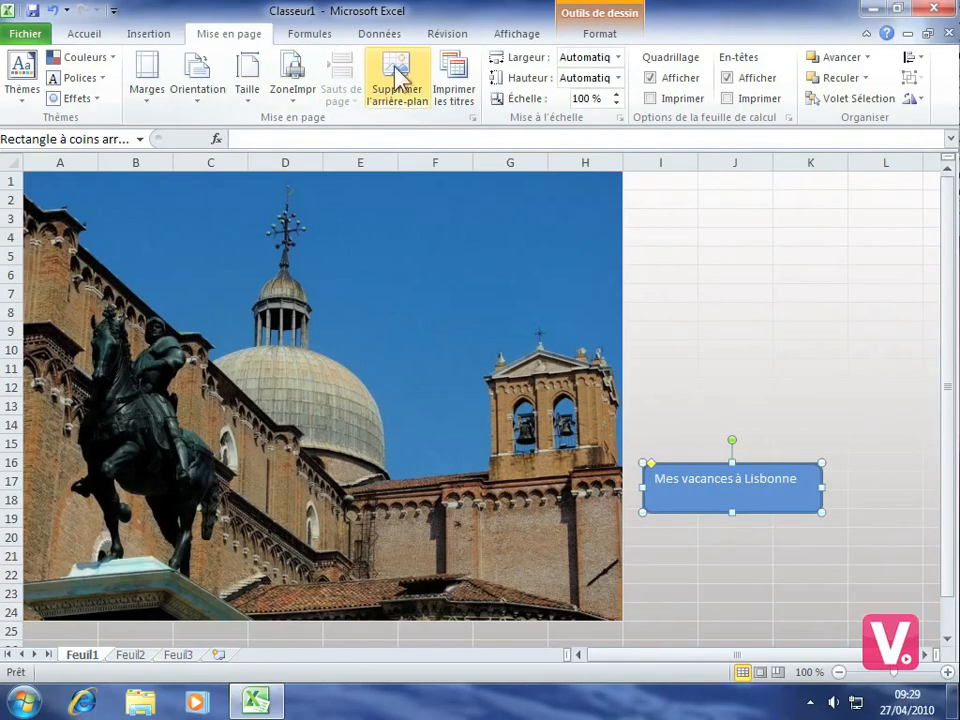
# - Clear the sheet by removing its background image and deleting the rounded rectangle and the picture
pyautogui.click(405, 100)
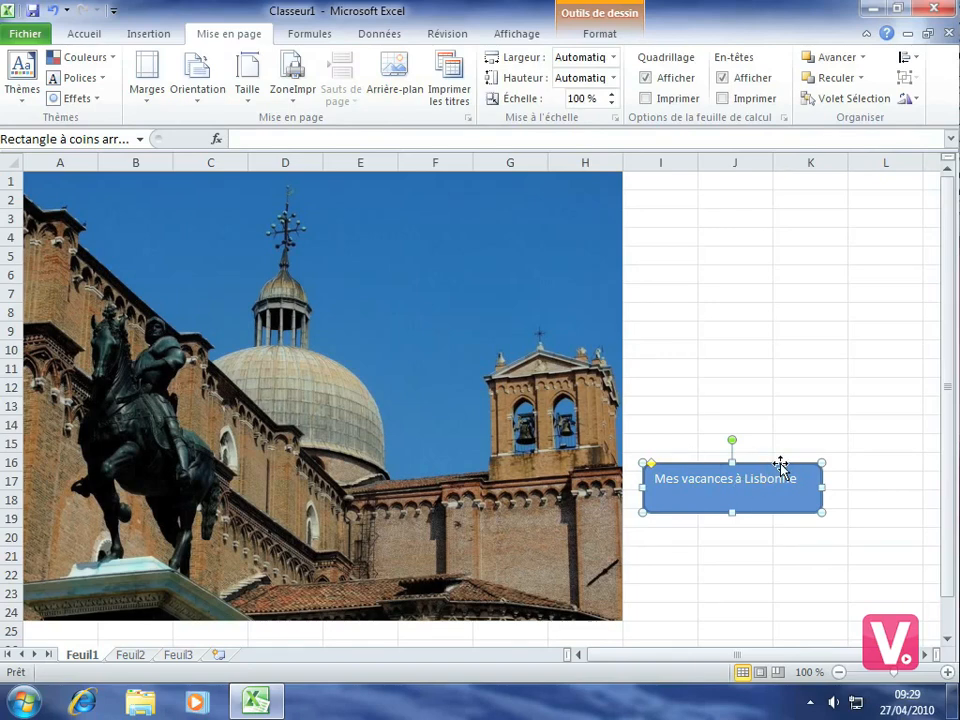
pyautogui.press('Delete')
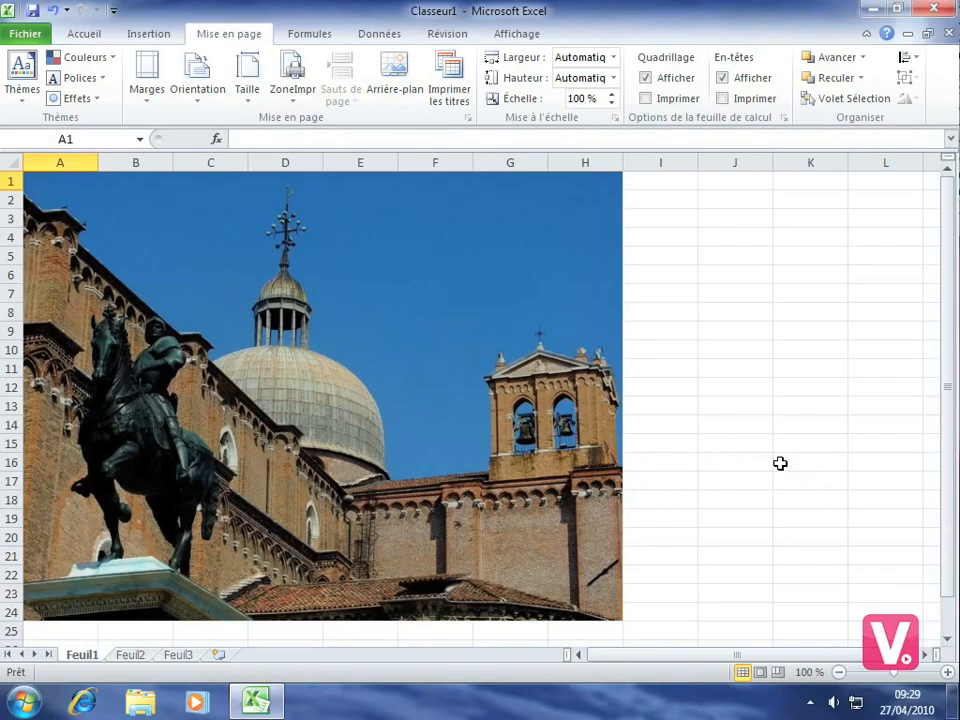
pyautogui.click(485, 390)
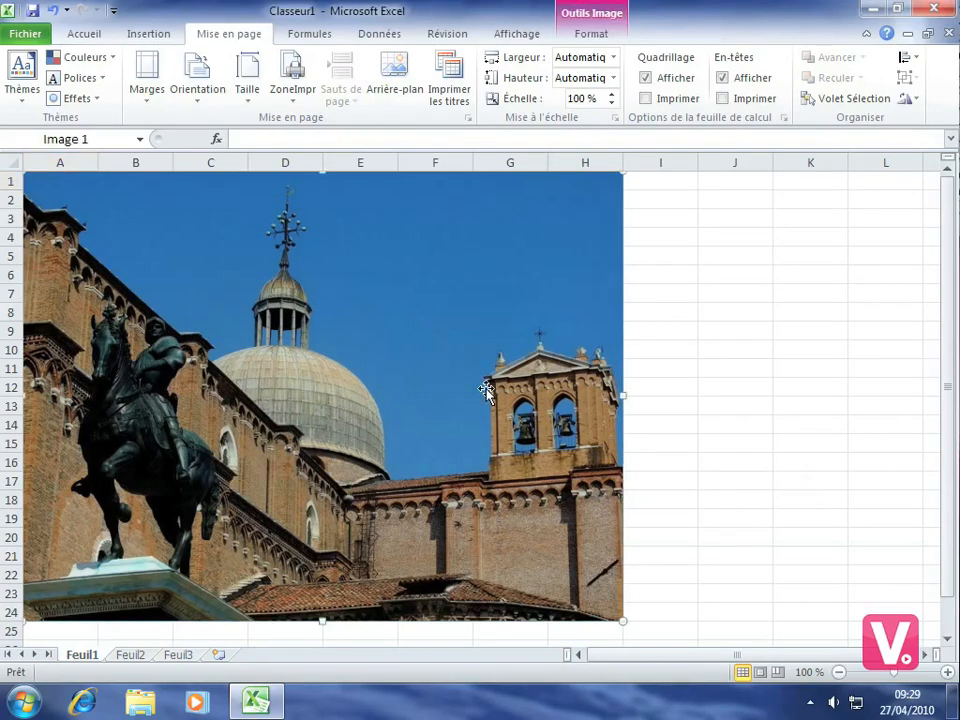
pyautogui.press('Delete')
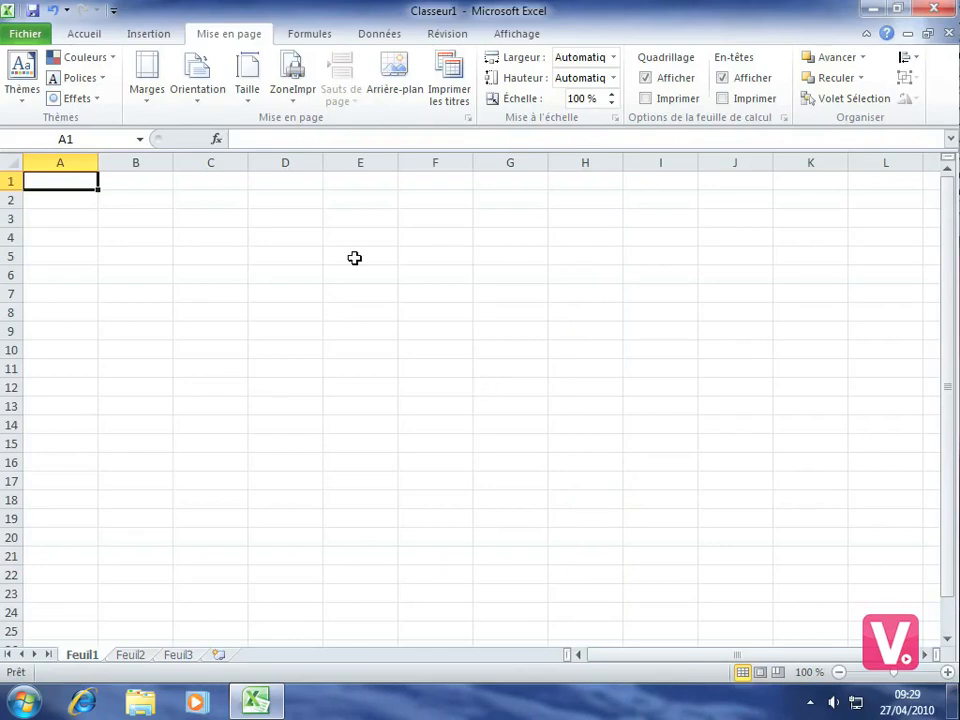
# - Insert a SmartArt graphic with the "Zone de liste verticale" layout from the Liste category
pyautogui.click(146, 37)
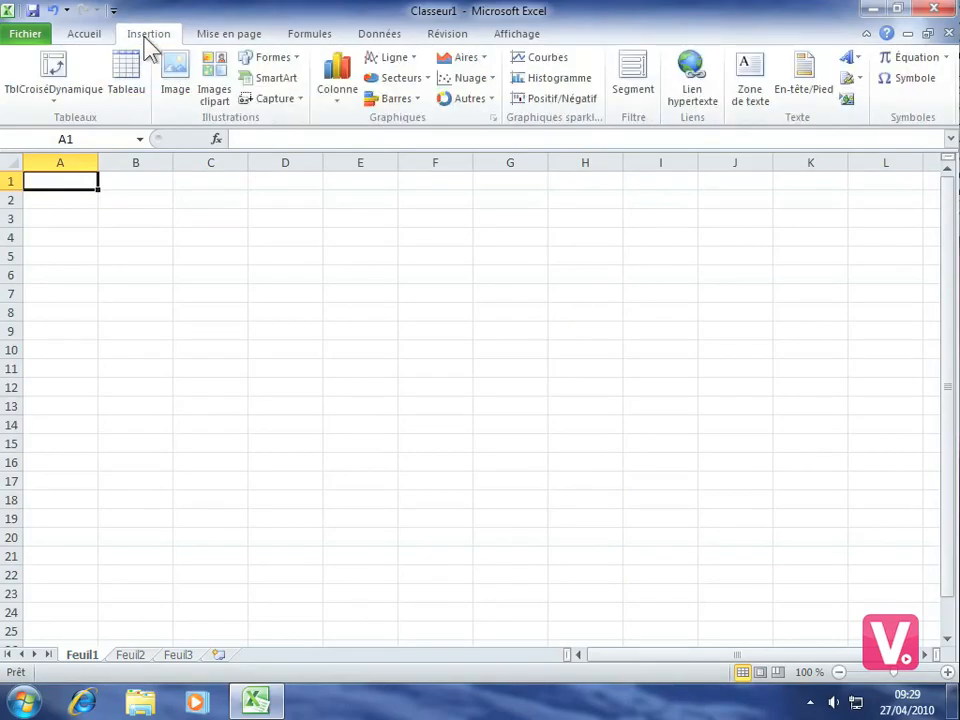
pyautogui.click(278, 84)
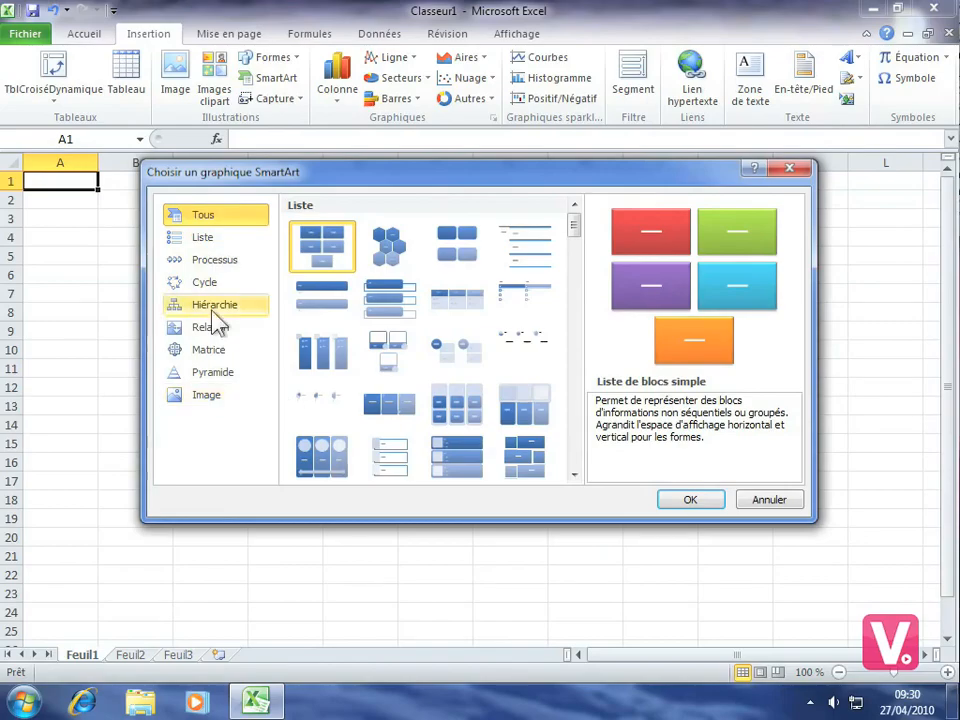
pyautogui.click(199, 238)
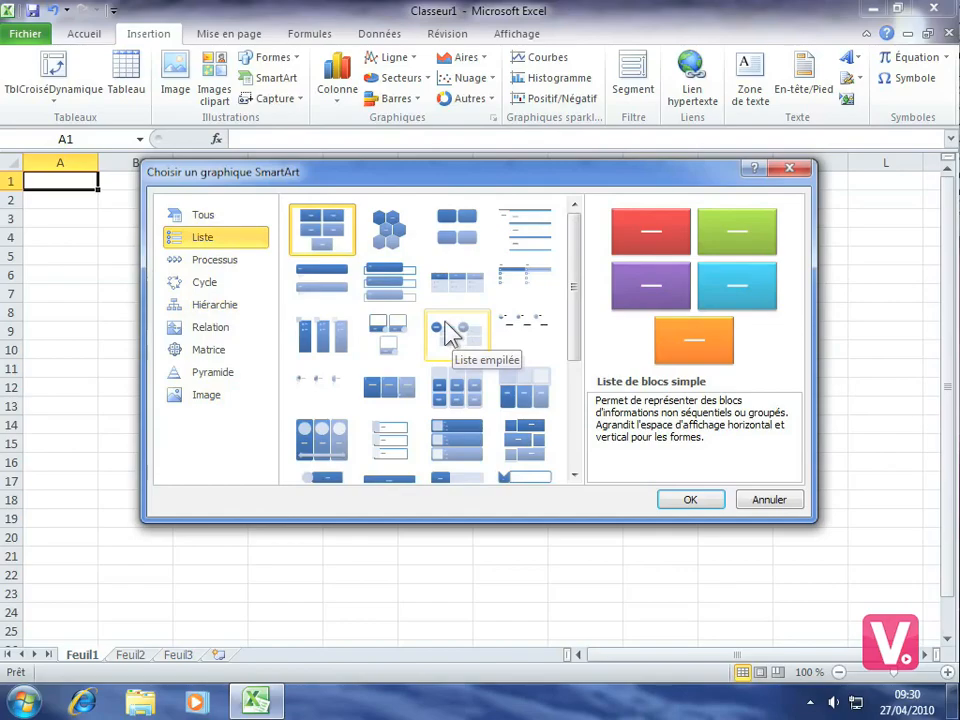
pyautogui.click(400, 290)
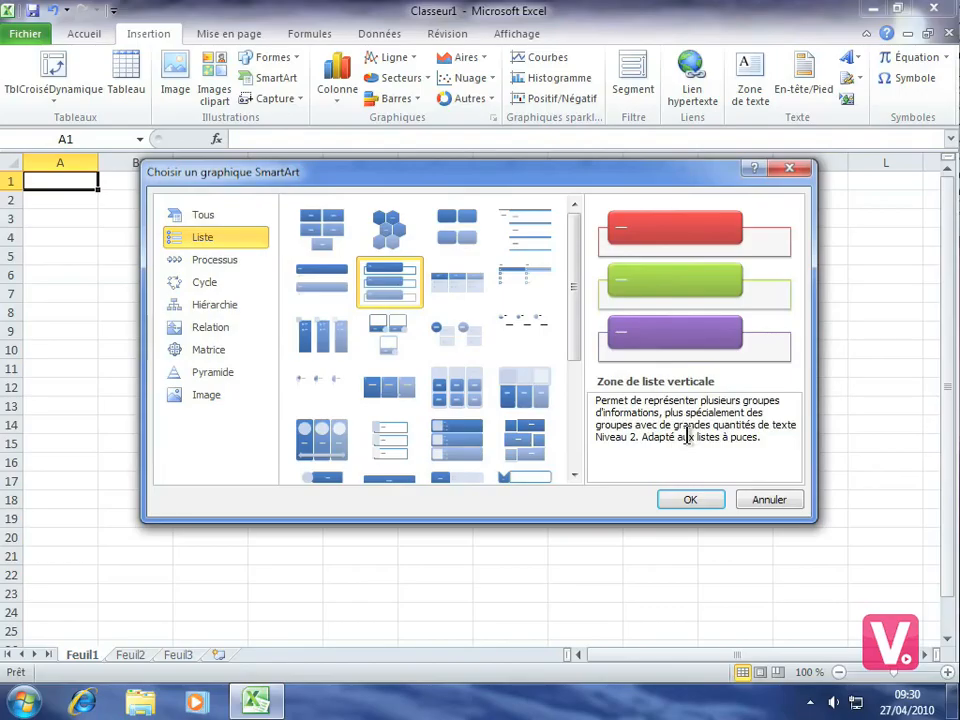
pyautogui.click(690, 500)
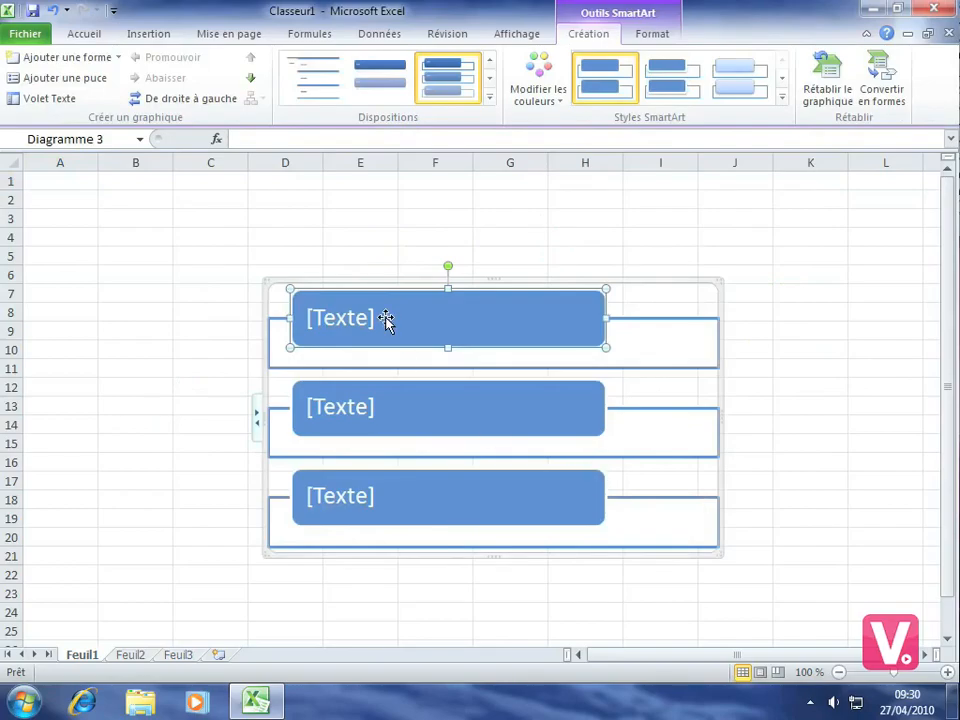
# - Enter "Directeur" in the first SmartArt box and "Chef de projet" in the second
pyautogui.click(327, 313)
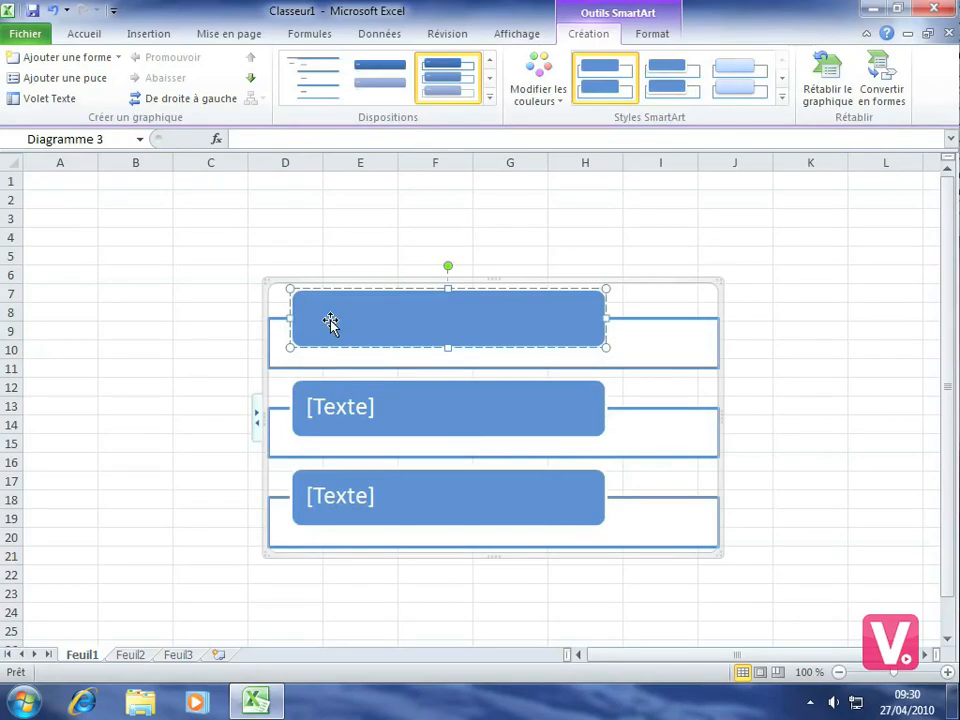
pyautogui.write('Directeur')
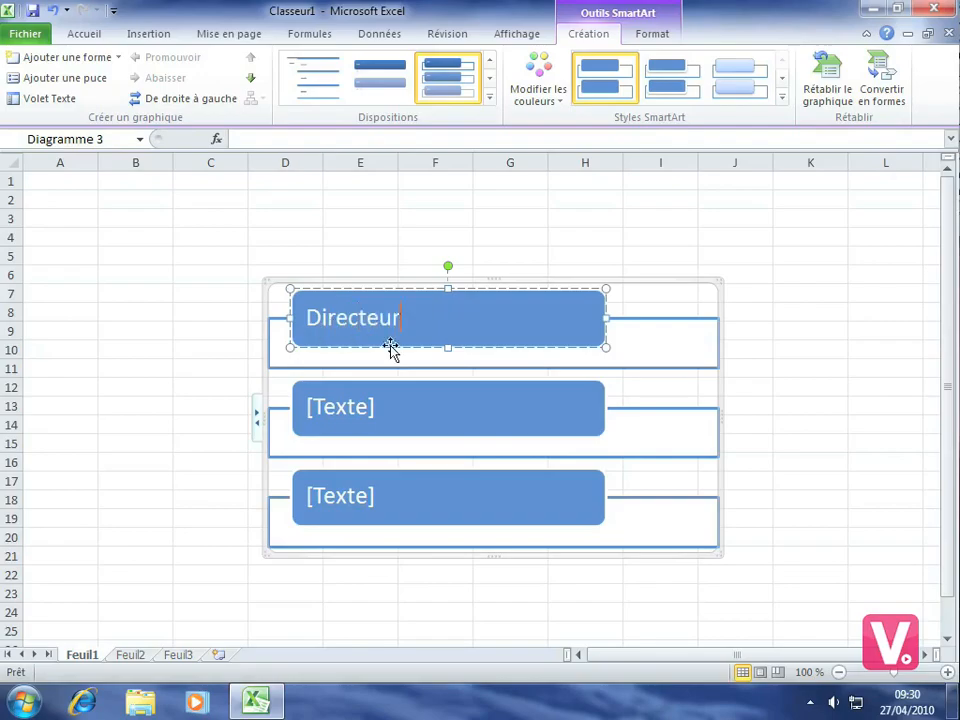
pyautogui.click(333, 408)
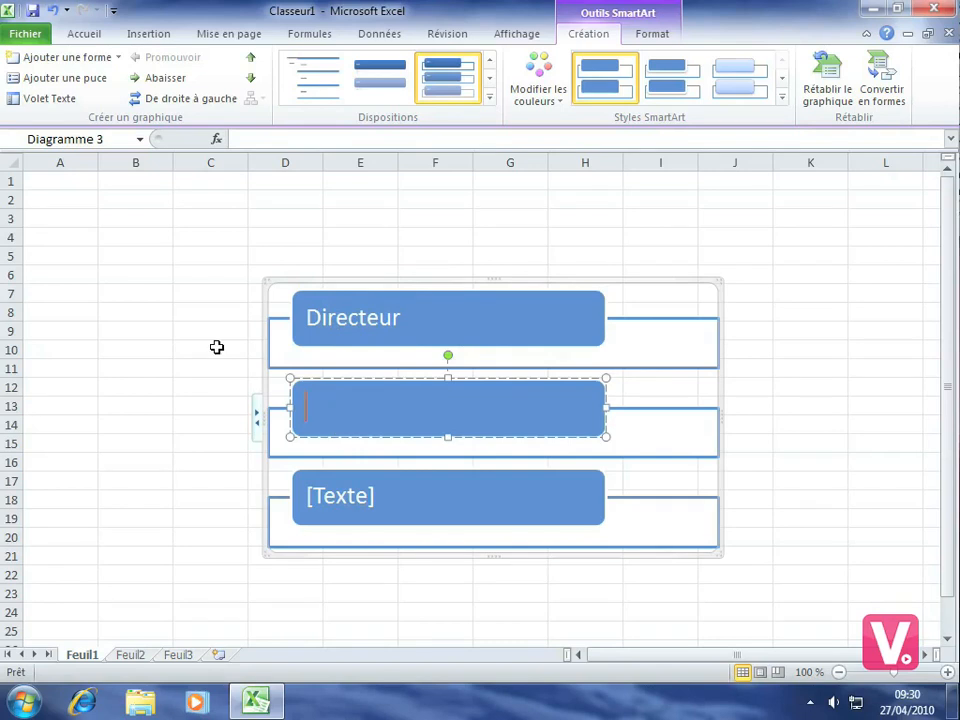
pyautogui.write('Chef de projet')
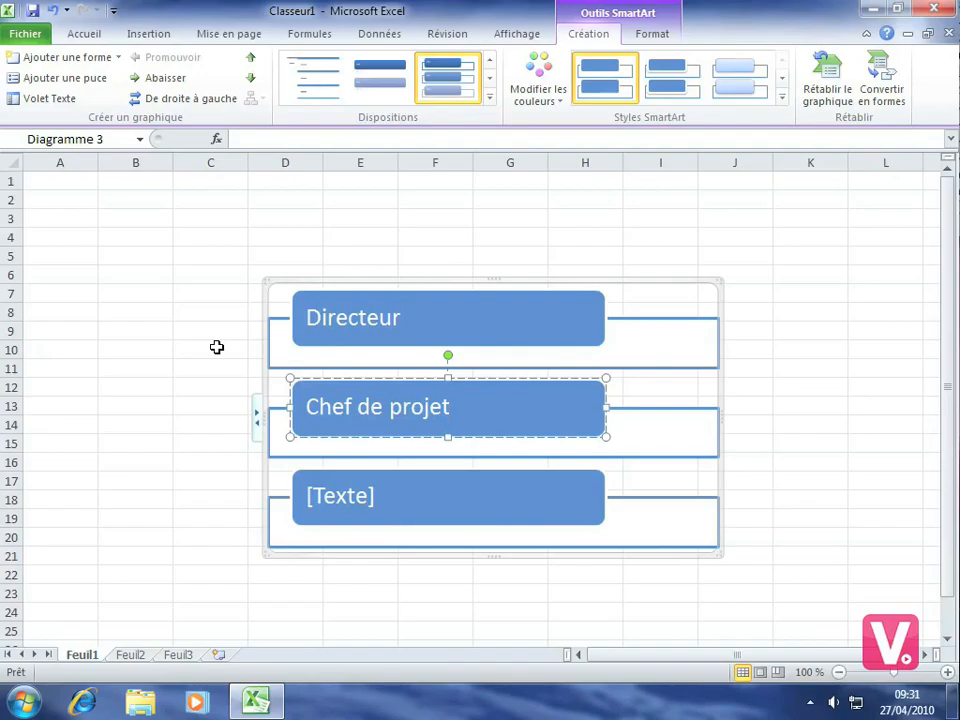
# - Delete the whole SmartArt graphic from the sheet
pyautogui.click(477, 283)
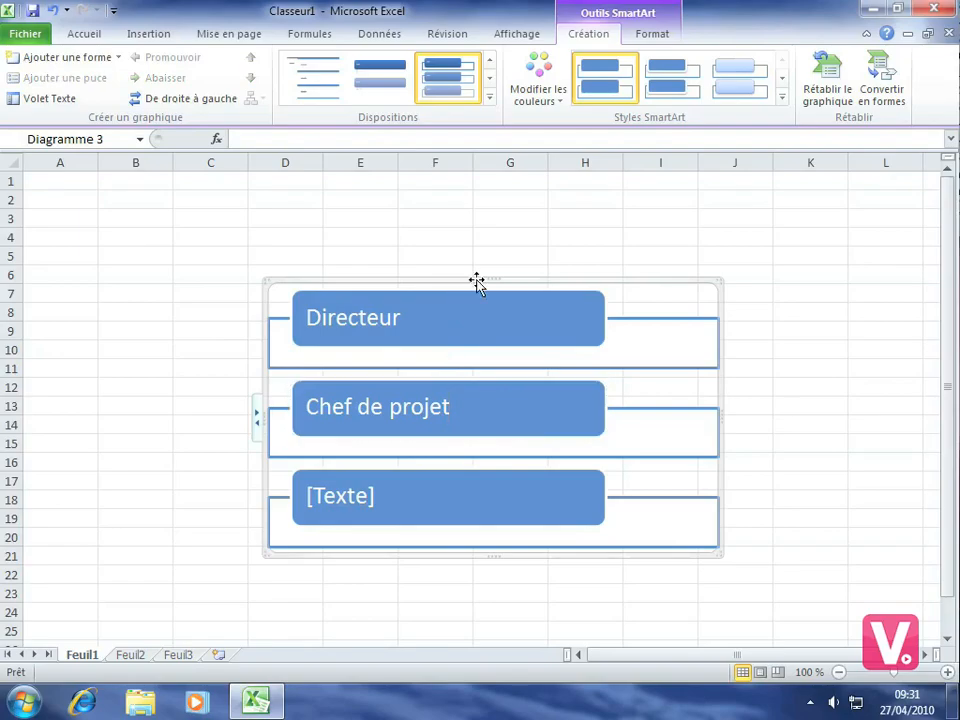
pyautogui.press('Delete')
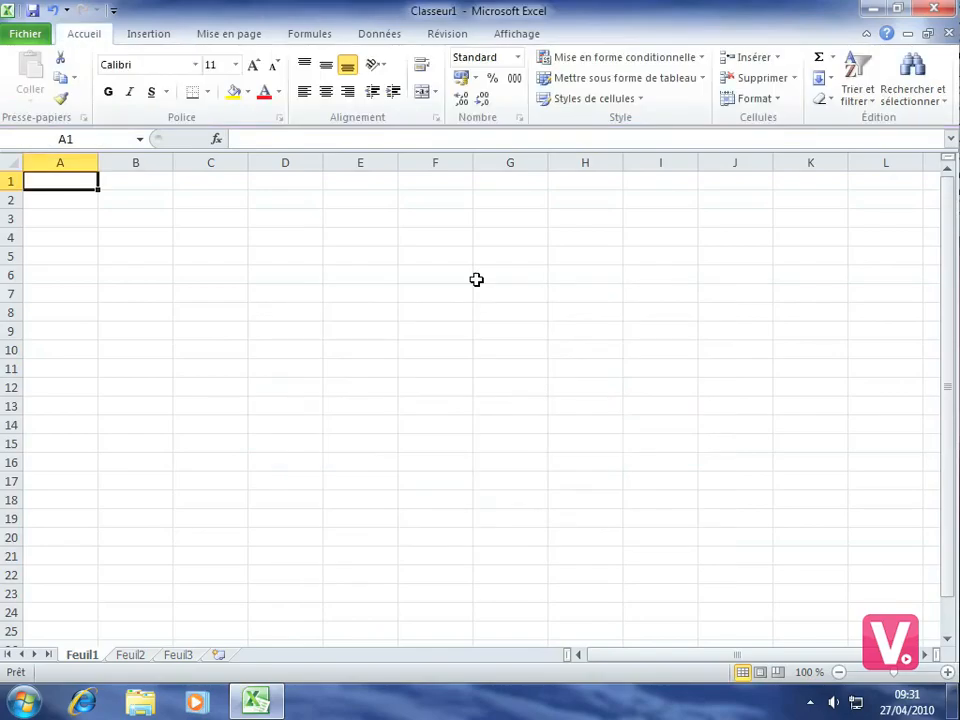